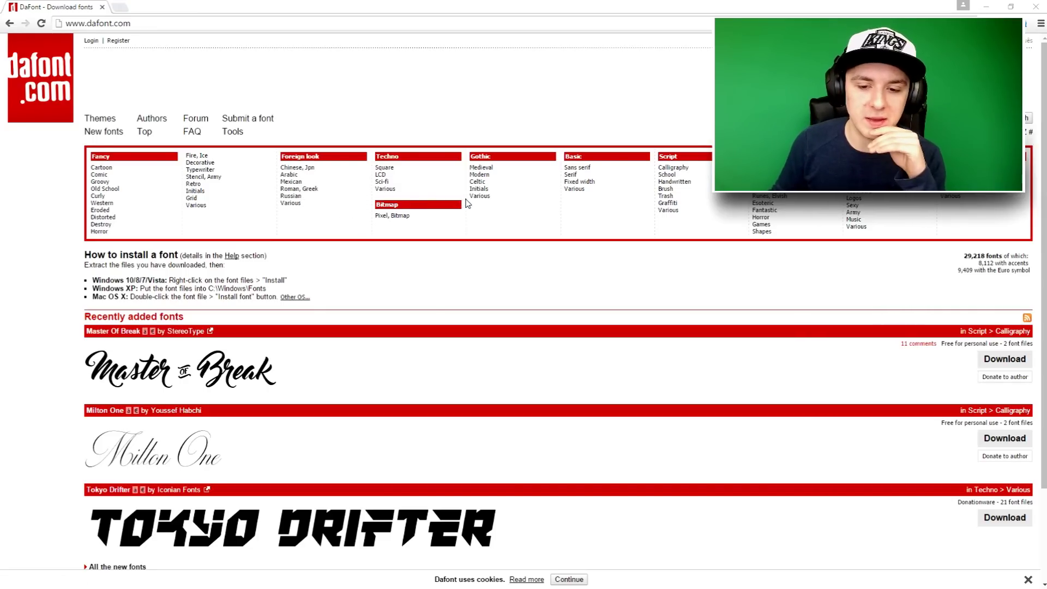
Step: Browse DaFont's Basic > Various font list and scroll to TypoGraphica
{"action": "left_click", "coordinate": [594, 189]}
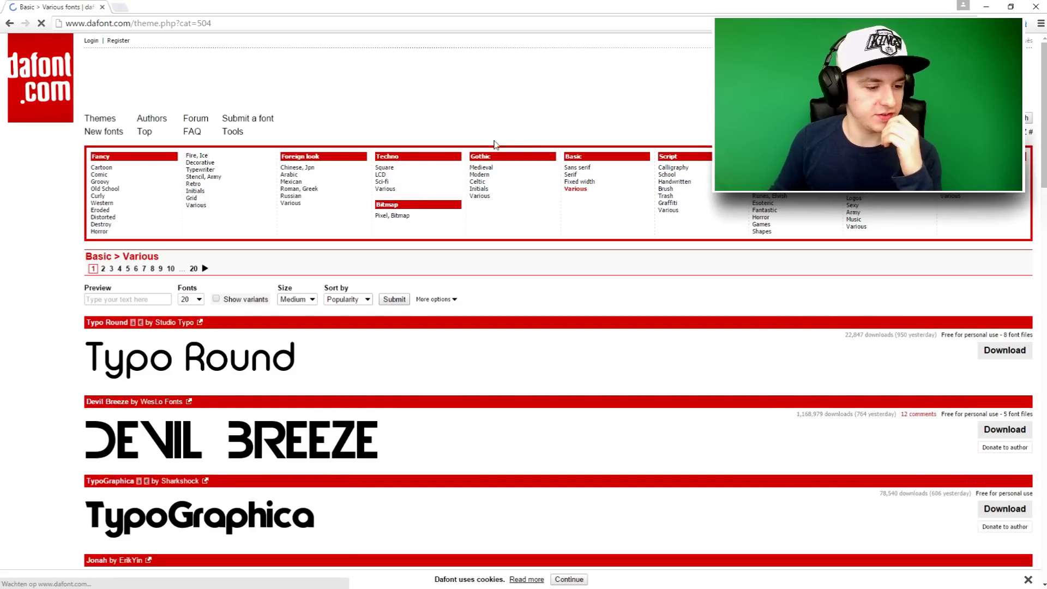
{"action": "scroll", "coordinate": [464, 164], "scroll_direction": "down", "scroll_amount": 3}
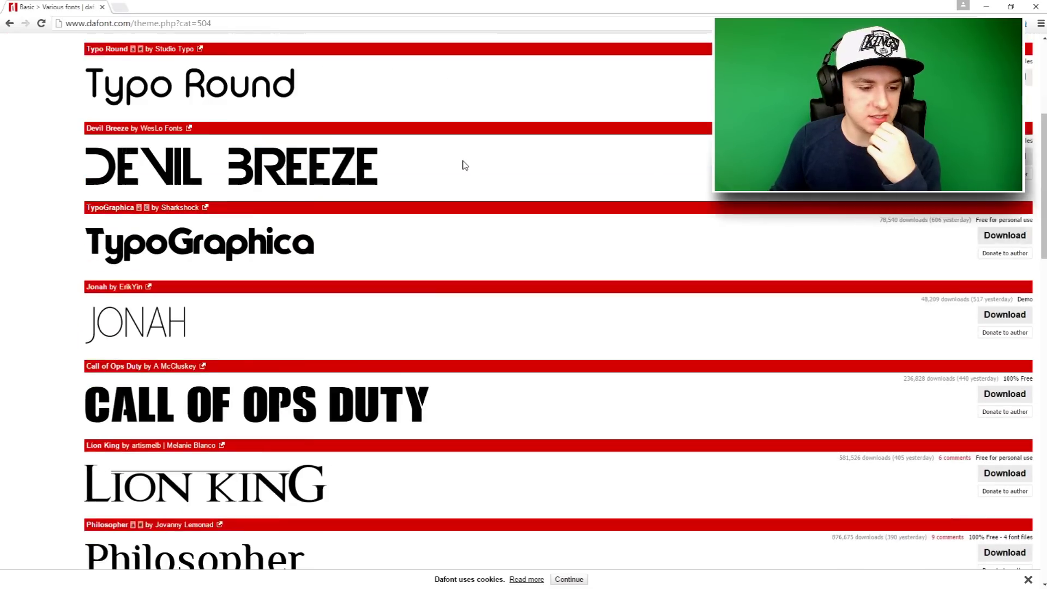
{"action": "scroll", "coordinate": [464, 164], "scroll_direction": "down", "scroll_amount": 2}
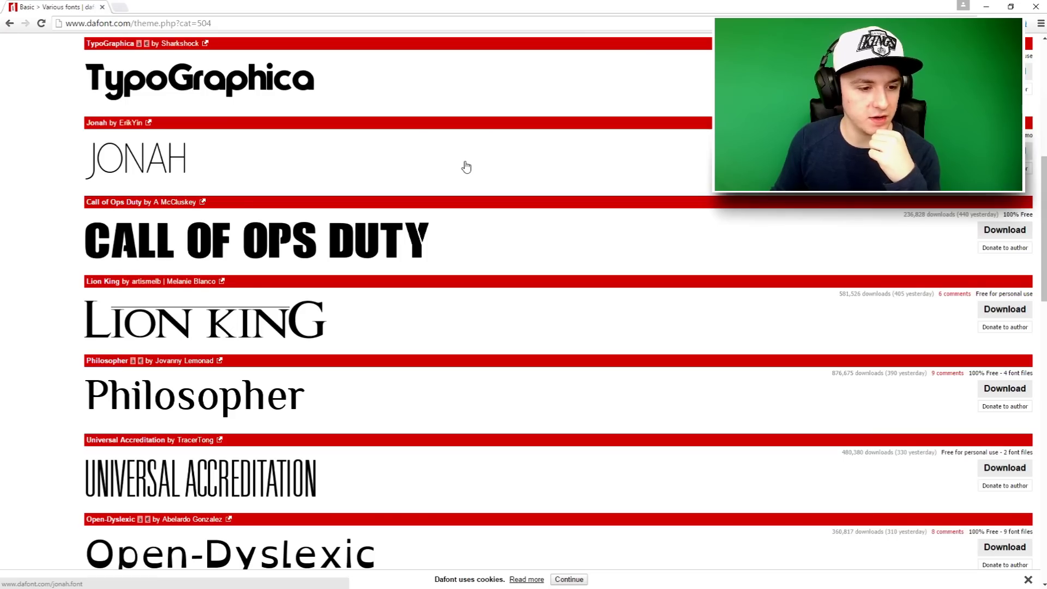
{"action": "scroll", "coordinate": [302, 239], "scroll_direction": "down", "scroll_amount": 7}
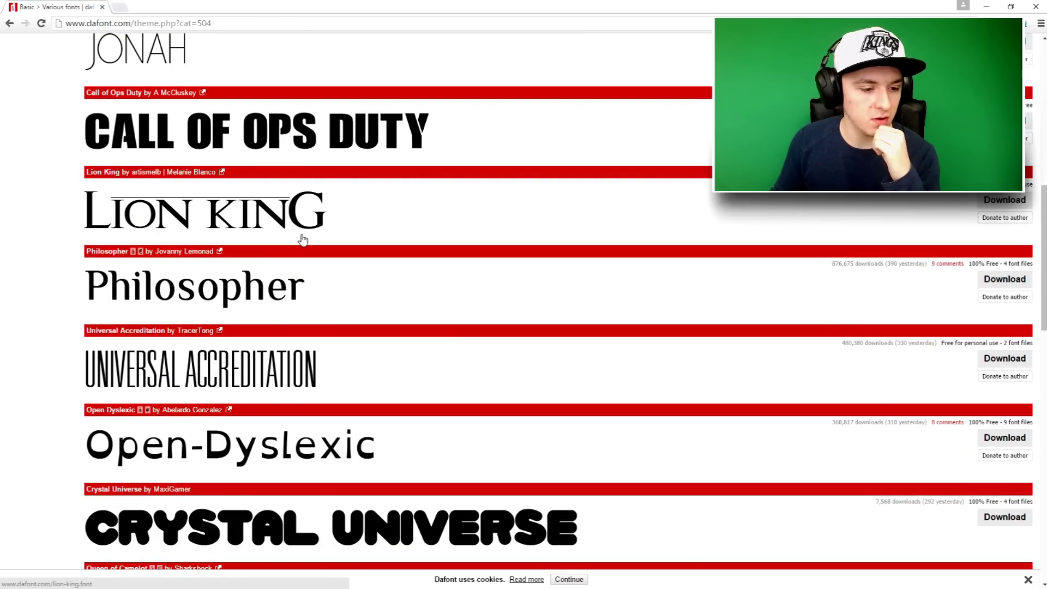
{"action": "scroll", "coordinate": [303, 239], "scroll_direction": "down", "scroll_amount": 9}
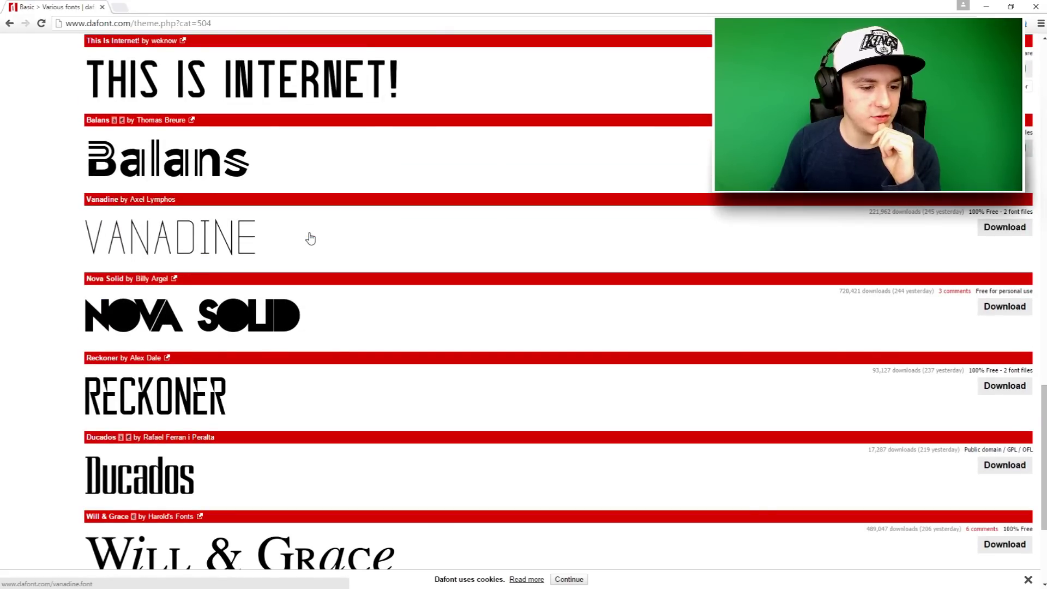
{"action": "scroll", "coordinate": [310, 238], "scroll_direction": "down", "scroll_amount": 4}
{"action": "scroll", "coordinate": [311, 238], "scroll_direction": "up", "scroll_amount": 20}
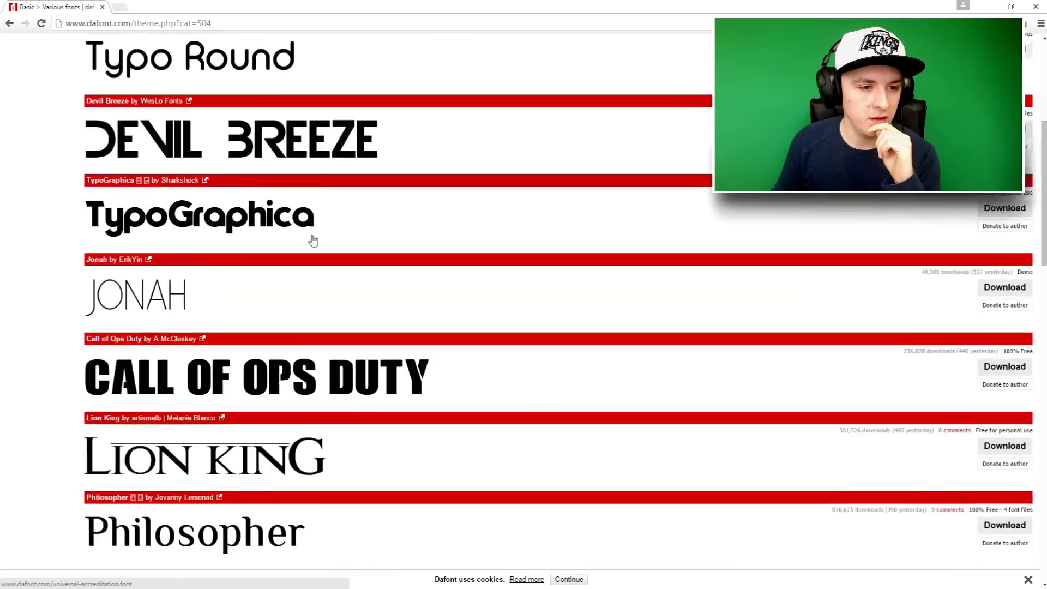
{"action": "scroll", "coordinate": [313, 240], "scroll_direction": "down", "scroll_amount": 4}
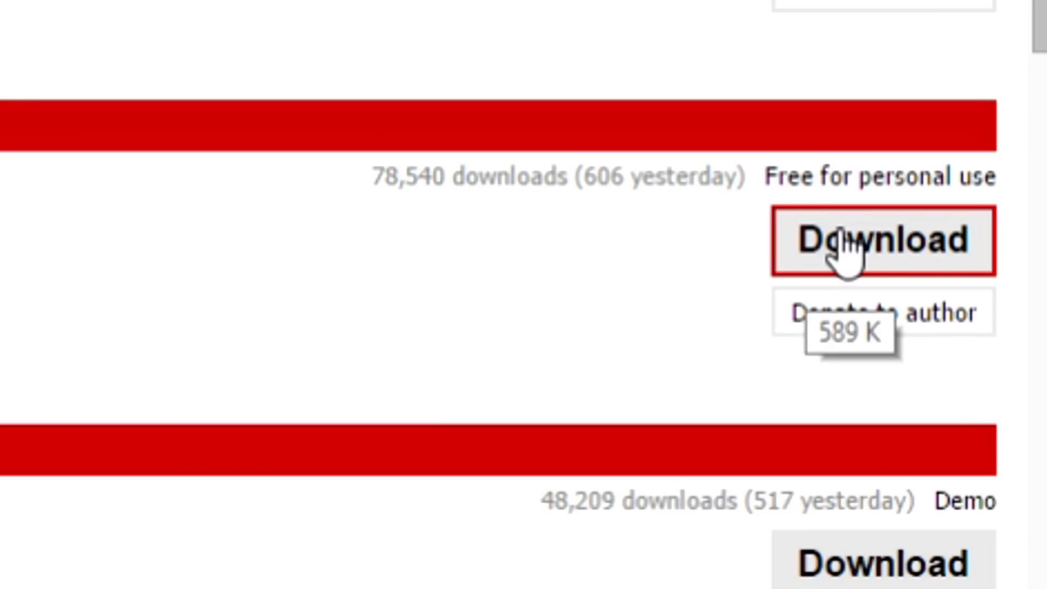
Step: Download TypoGraphica and select TypoGraphica.otf inside typographica.zip in WinRAR
{"action": "left_click", "coordinate": [843, 251]}
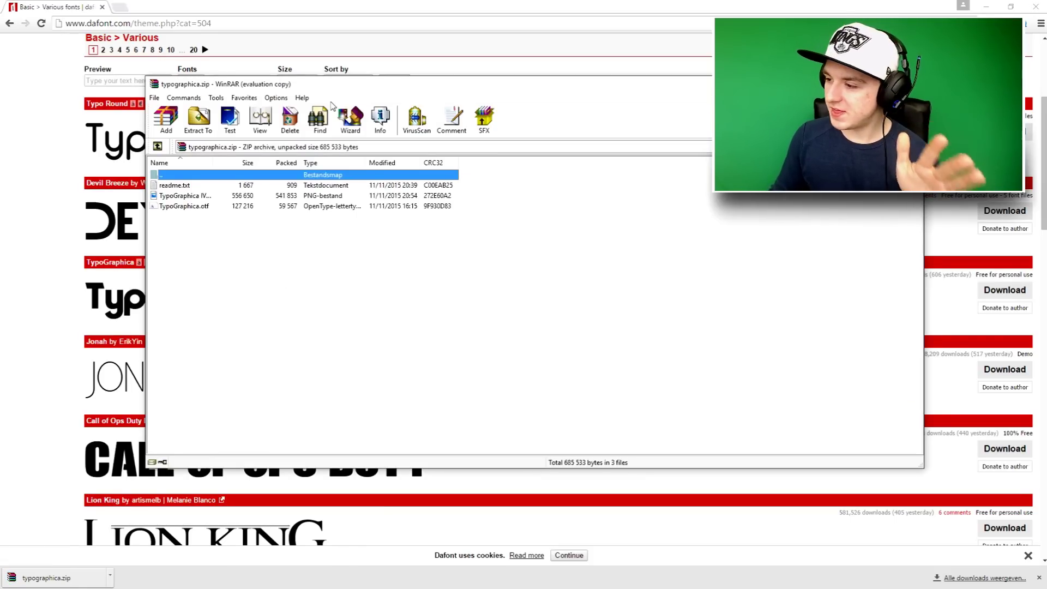
{"action": "left_click_drag", "start_coordinate": [340, 90], "coordinate": [328, 90]}
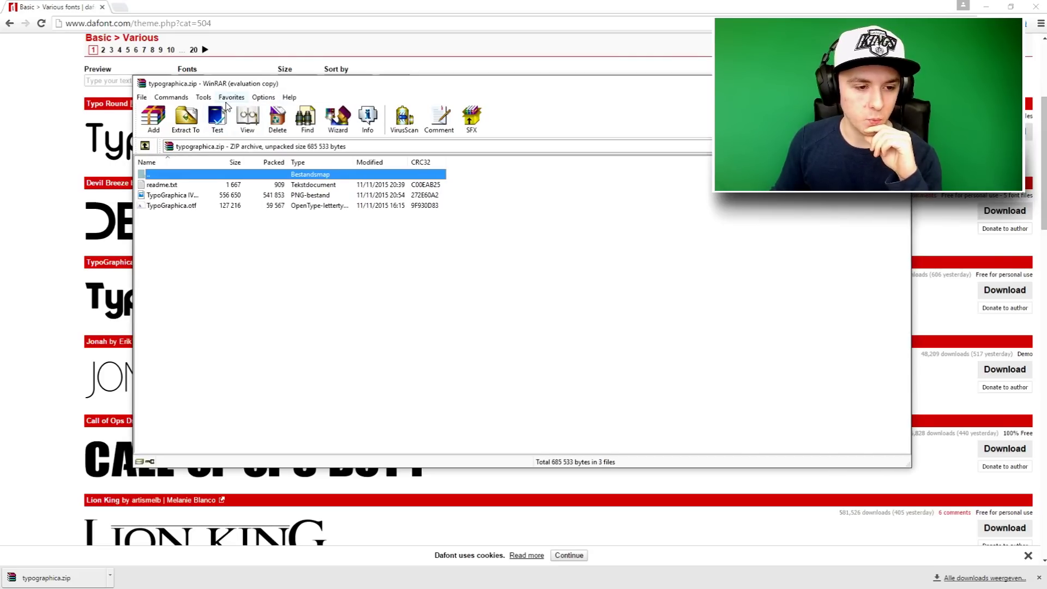
{"action": "left_click", "coordinate": [210, 204]}
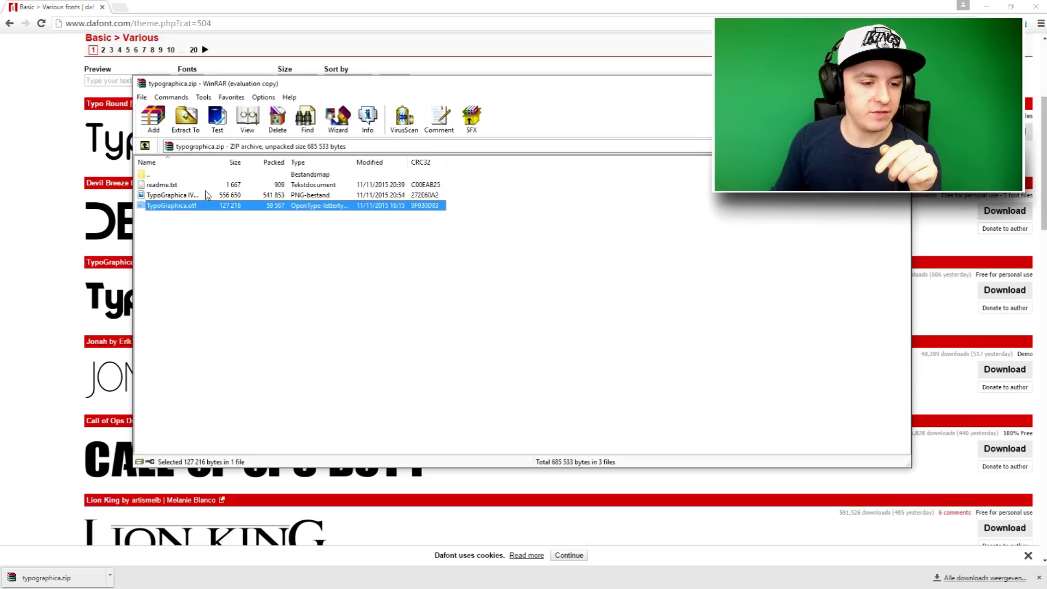
{"action": "left_click", "coordinate": [206, 196]}
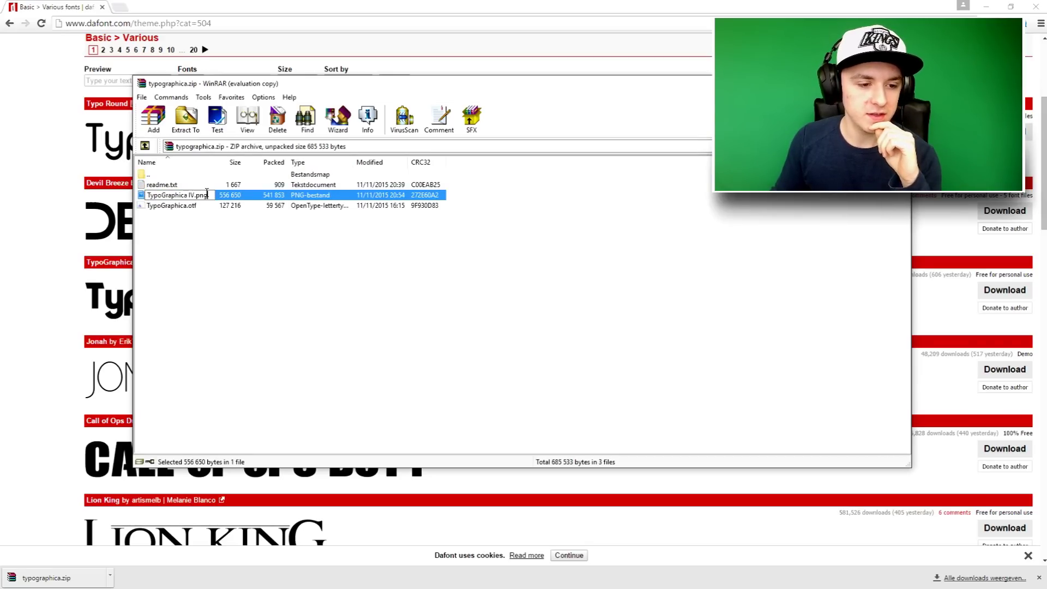
{"action": "left_click", "coordinate": [212, 189]}
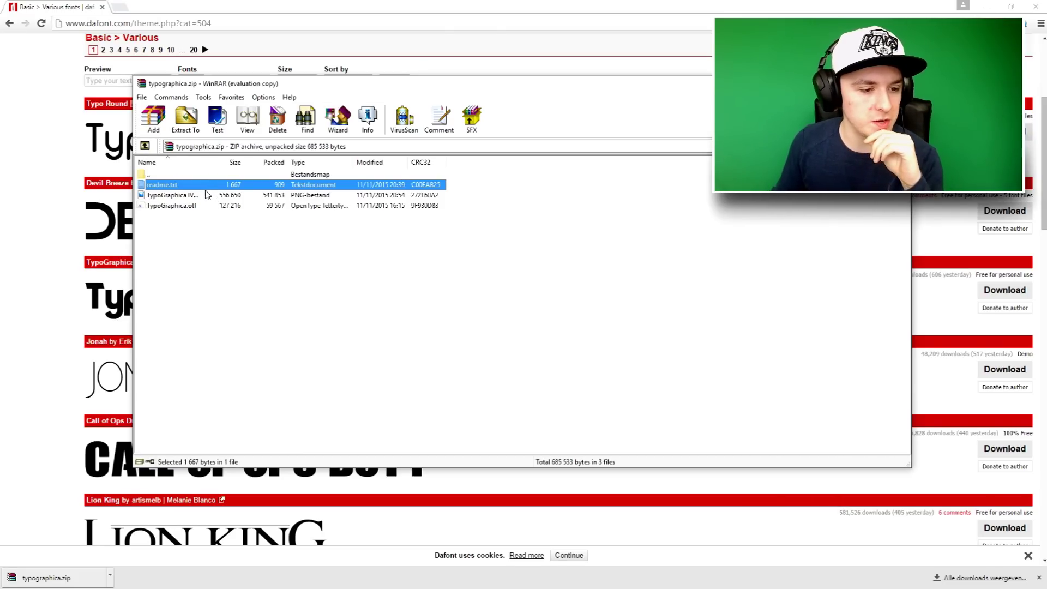
{"action": "left_click", "coordinate": [207, 241]}
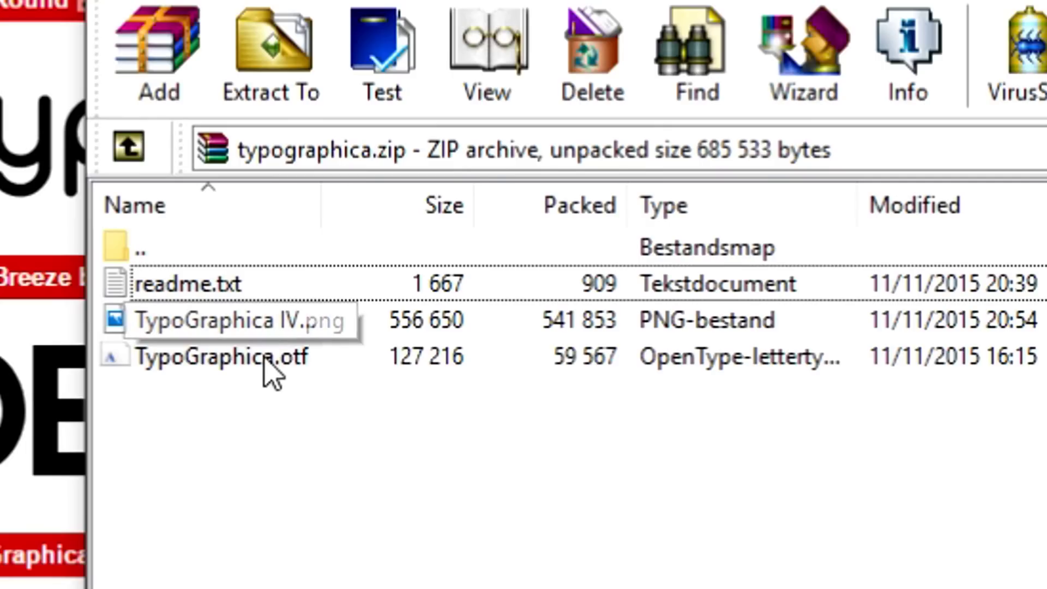
{"action": "left_click", "coordinate": [186, 206]}
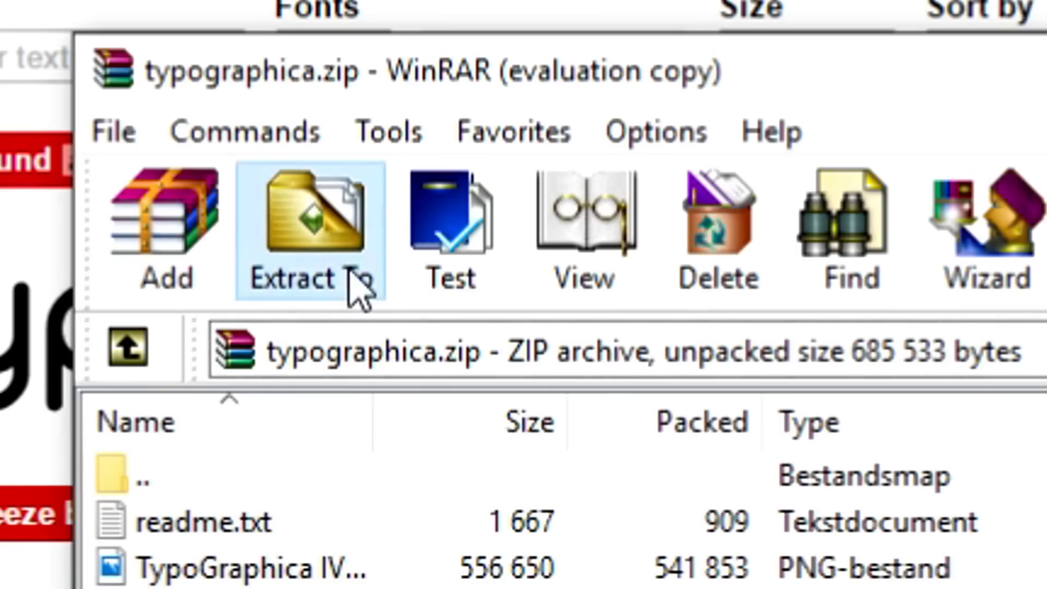
Step: Extract TypoGraphica.otf from the archive into the Documents folder
{"action": "left_click", "coordinate": [196, 132]}
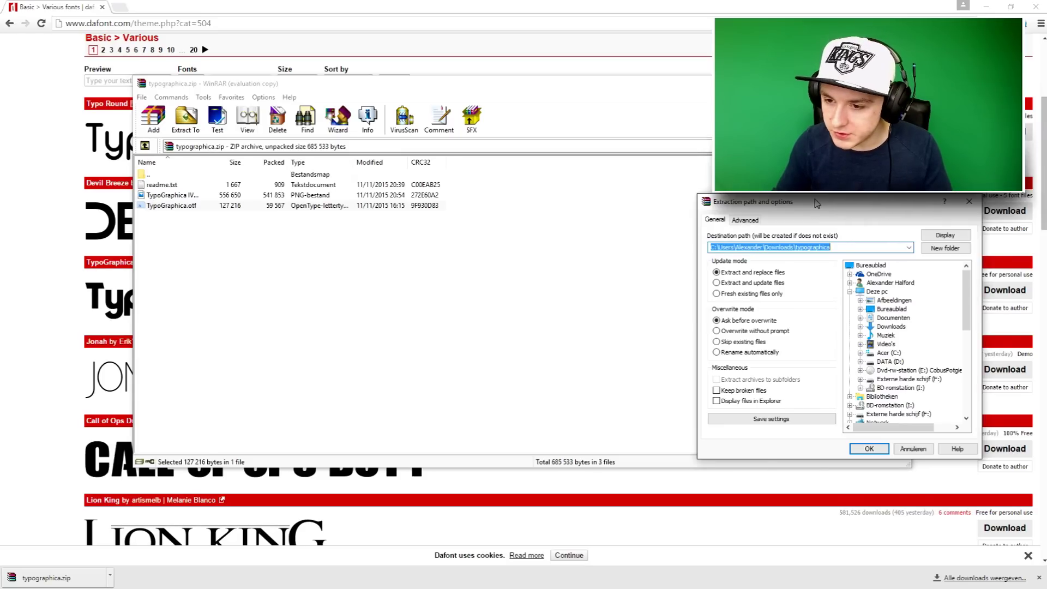
{"action": "left_click_drag", "start_coordinate": [816, 204], "coordinate": [457, 171]}
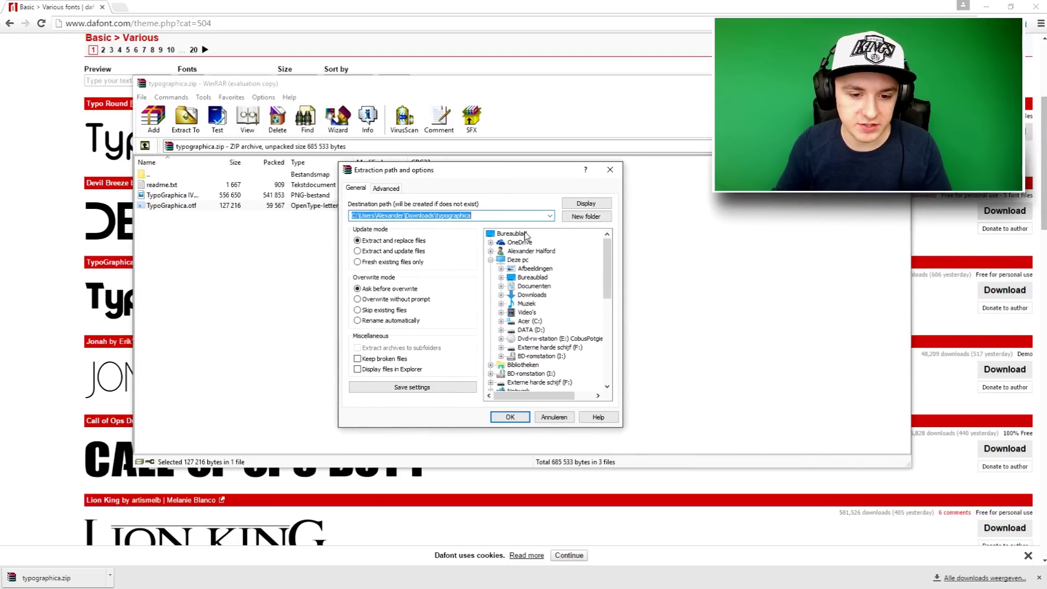
{"action": "left_click", "coordinate": [533, 287]}
{"action": "left_click", "coordinate": [510, 418]}
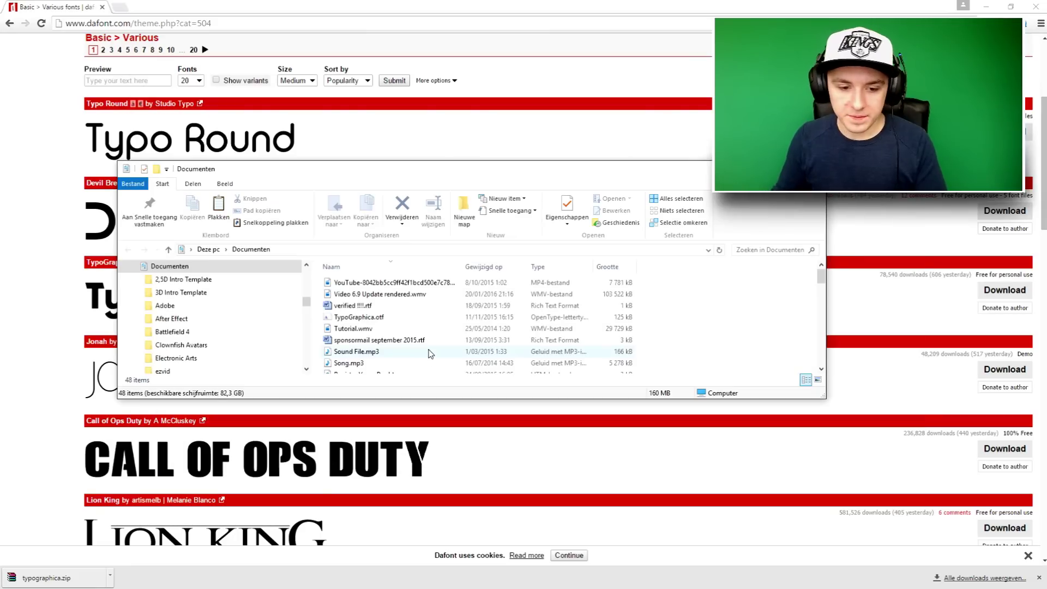
Step: Install TypoGraphica.otf from Font Viewer, replacing the copy already installed
{"action": "double_click", "coordinate": [357, 317]}
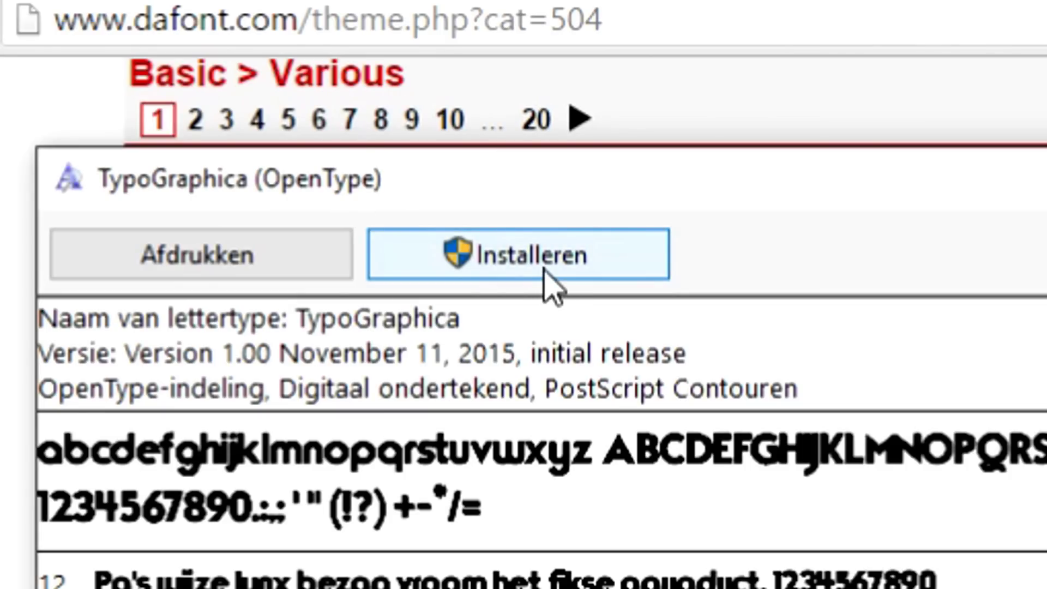
{"action": "left_click", "coordinate": [544, 269]}
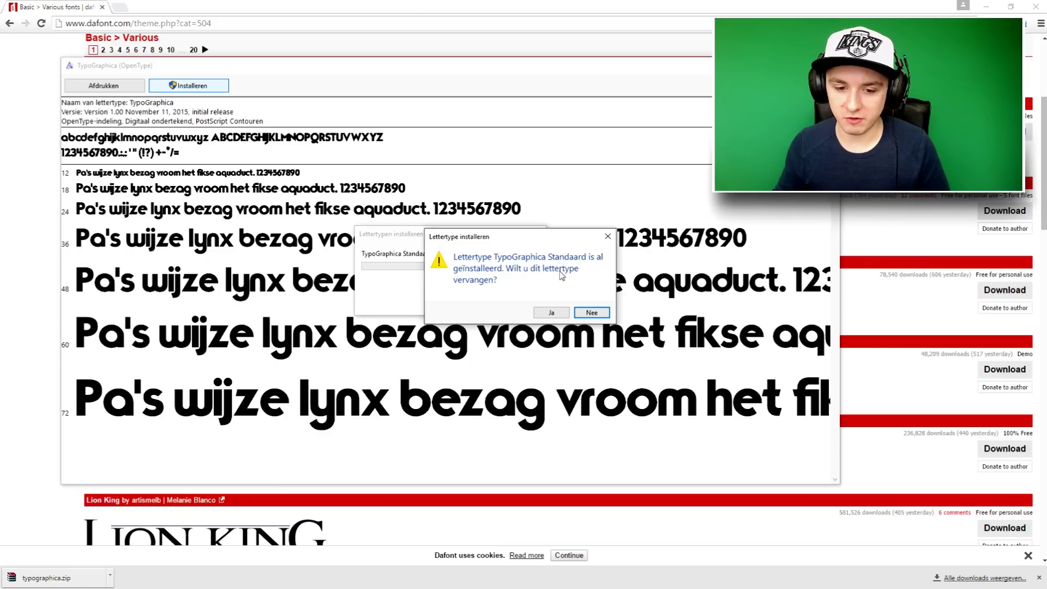
{"action": "left_click", "coordinate": [557, 312]}
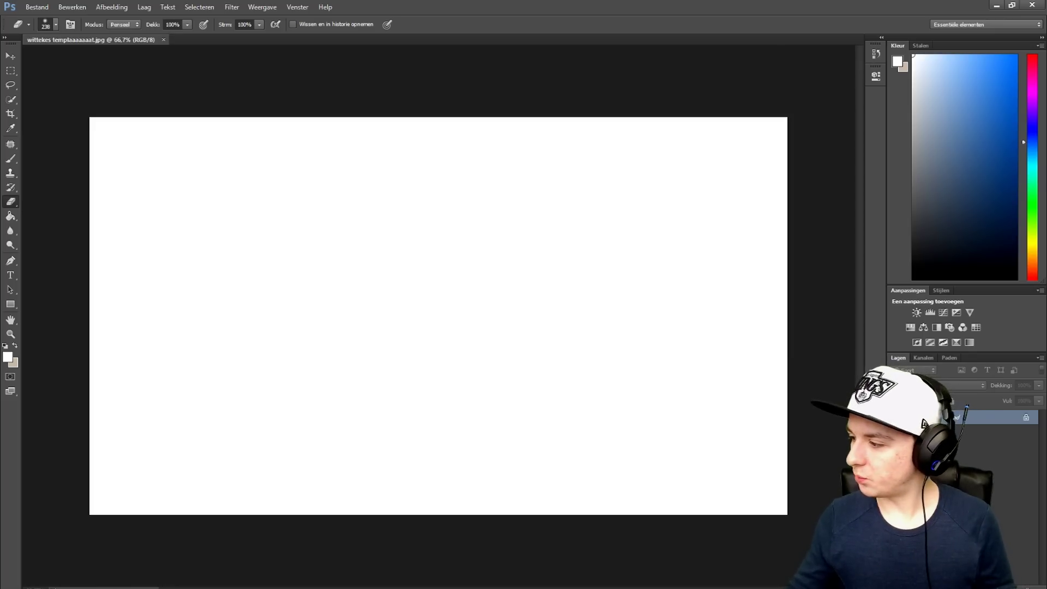
Step: Add a text layer on the canvas and colour its text black (000000)
{"action": "left_click", "coordinate": [9, 277]}
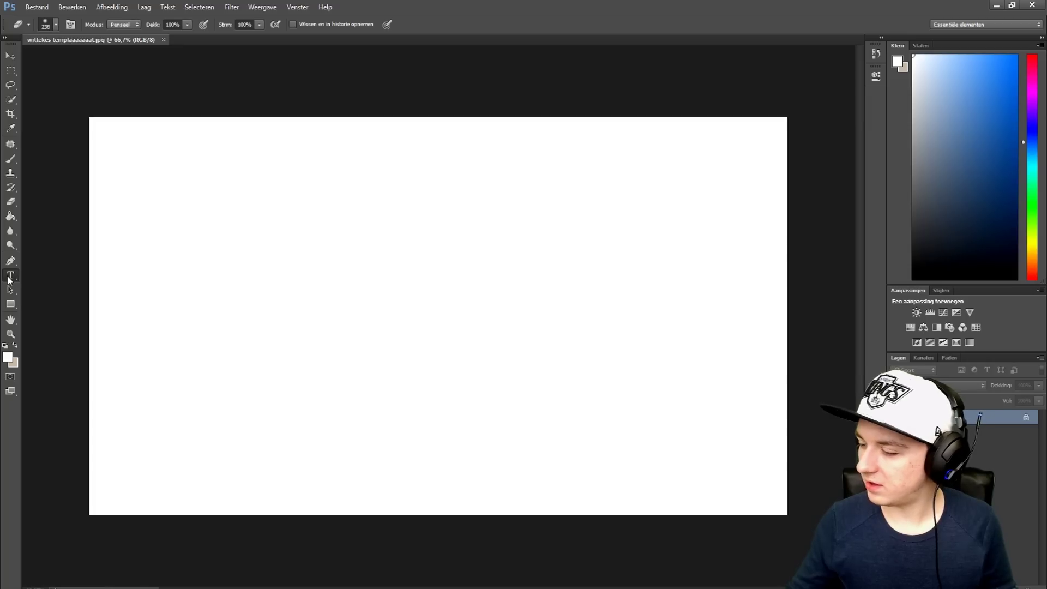
{"action": "left_click", "coordinate": [339, 274]}
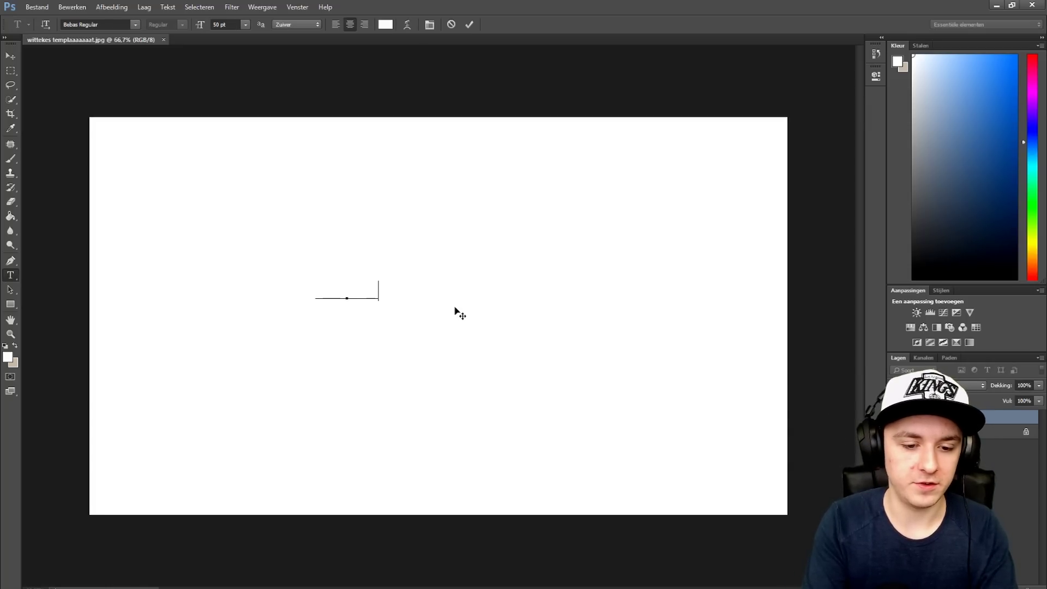
{"action": "double_click", "coordinate": [357, 293]}
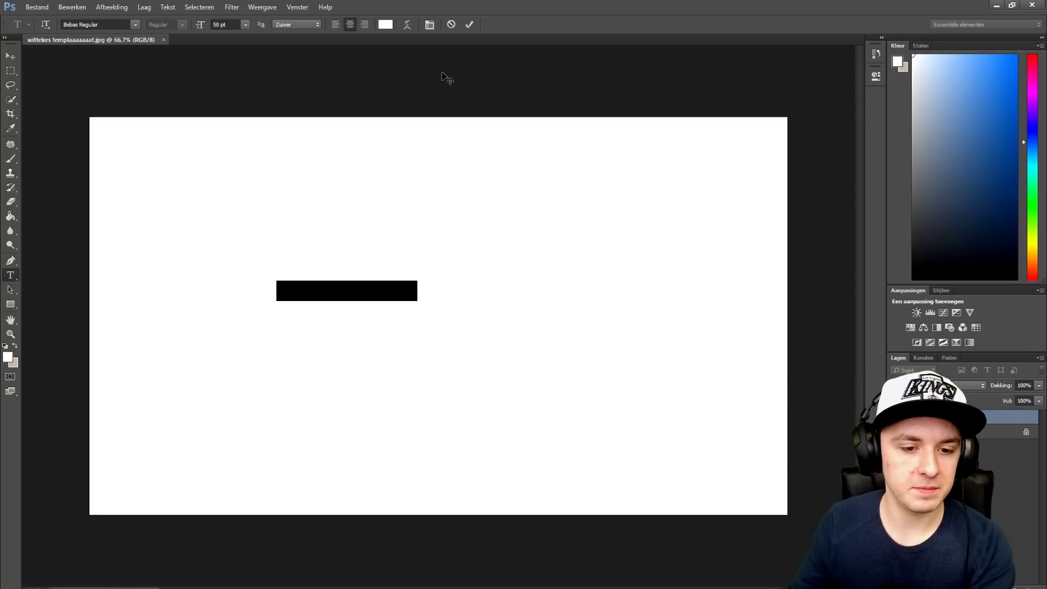
{"action": "left_click", "coordinate": [386, 24]}
{"action": "type", "text": "000000"}
{"action": "key", "text": "Return"}
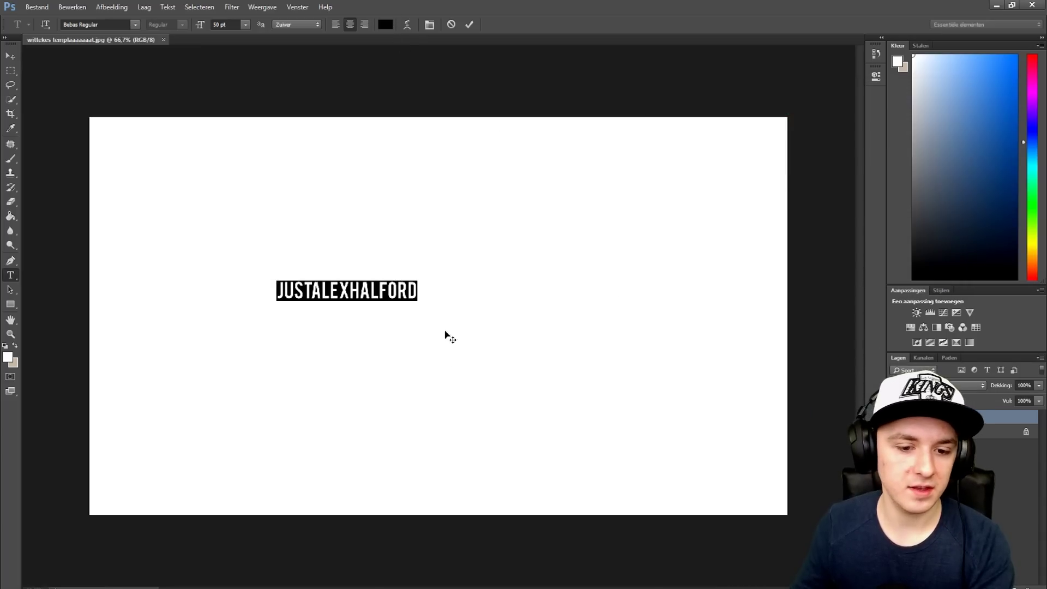
Step: Set the text size to 150 pt and commit the text
{"action": "left_click", "coordinate": [245, 25]}
{"action": "left_click", "coordinate": [221, 24]}
{"action": "type", "text": "150"}
{"action": "key", "text": "Return"}
{"action": "key", "text": "ctrl+Return"}
Step: Move the channel-name text toward the canvas centre and reselect it
{"action": "left_click_drag", "start_coordinate": [370, 281], "coordinate": [458, 312]}
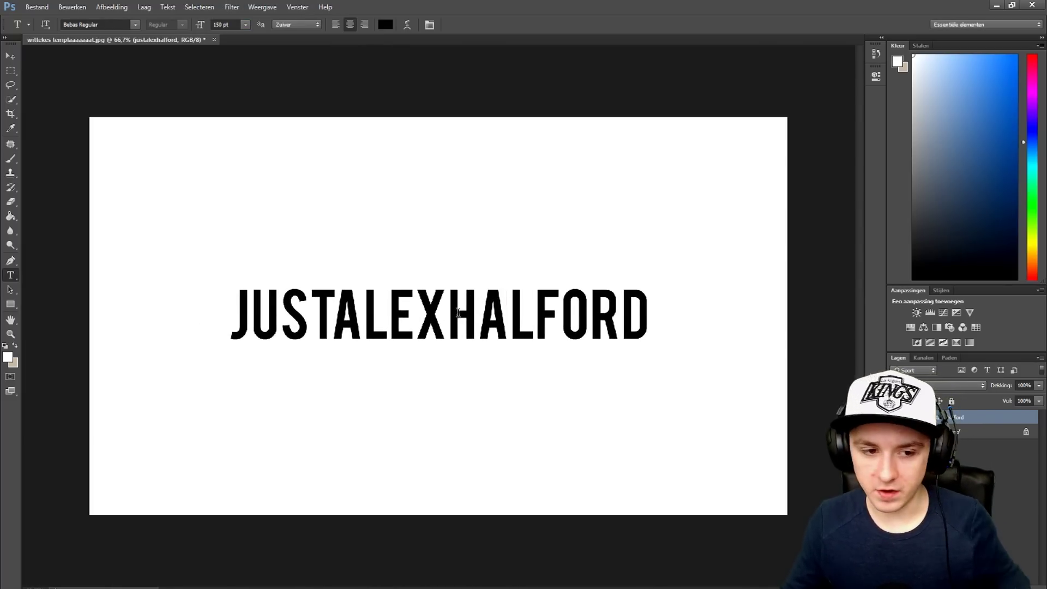
{"action": "double_click", "coordinate": [358, 327]}
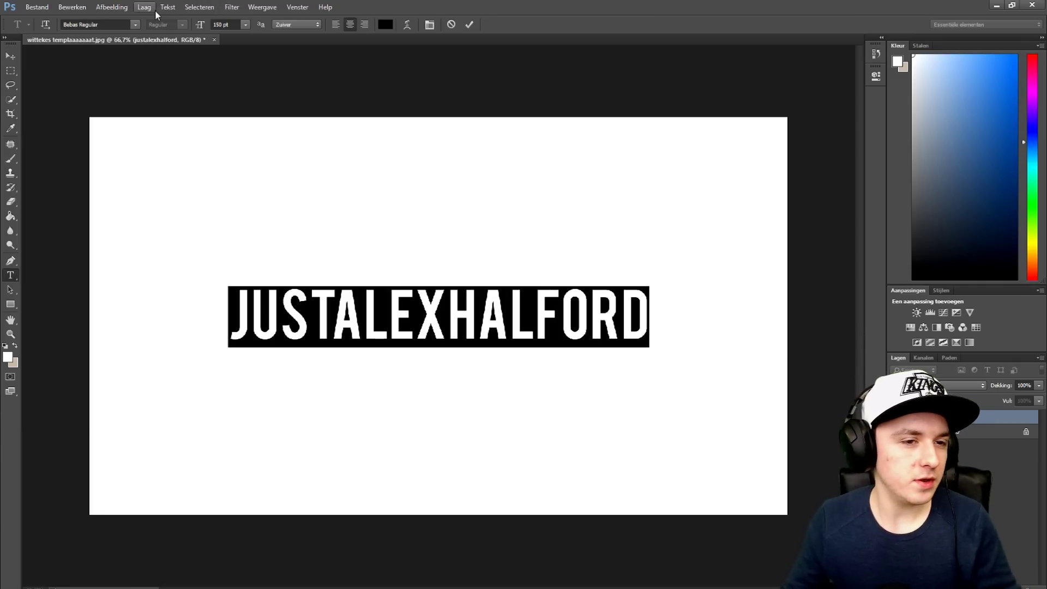
{"action": "left_click", "coordinate": [132, 26]}
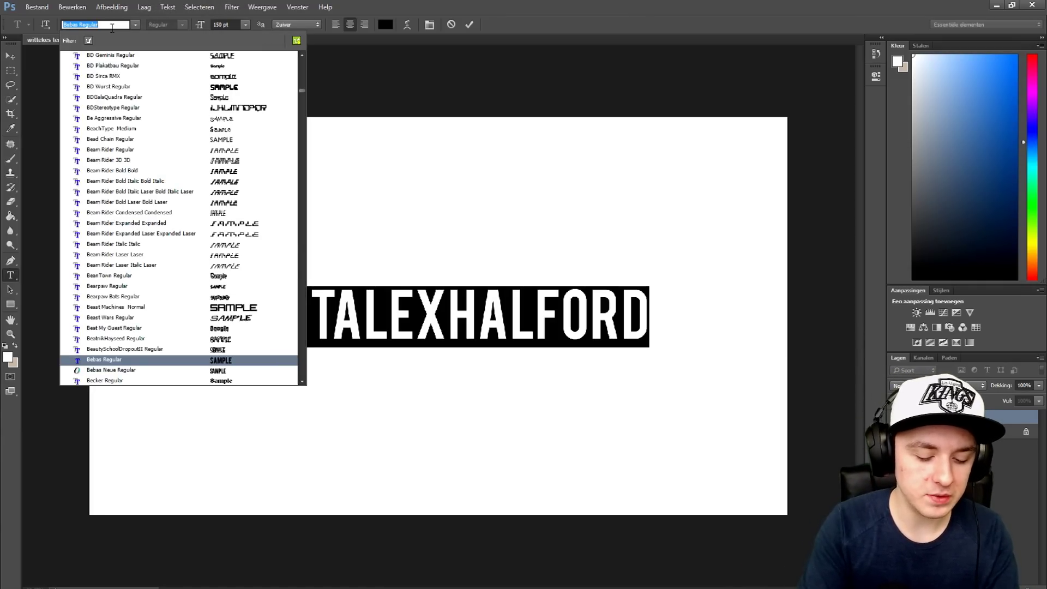
Step: Apply the TypoGraphica Regular font to the selected text
{"action": "type", "text": "typograp"}
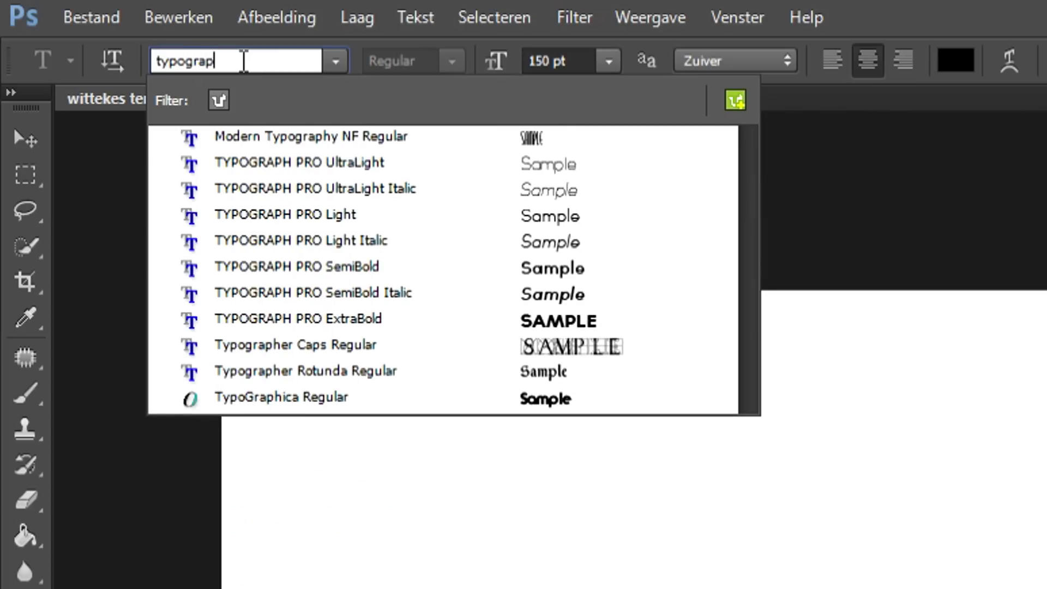
{"action": "type", "text": "hic"}
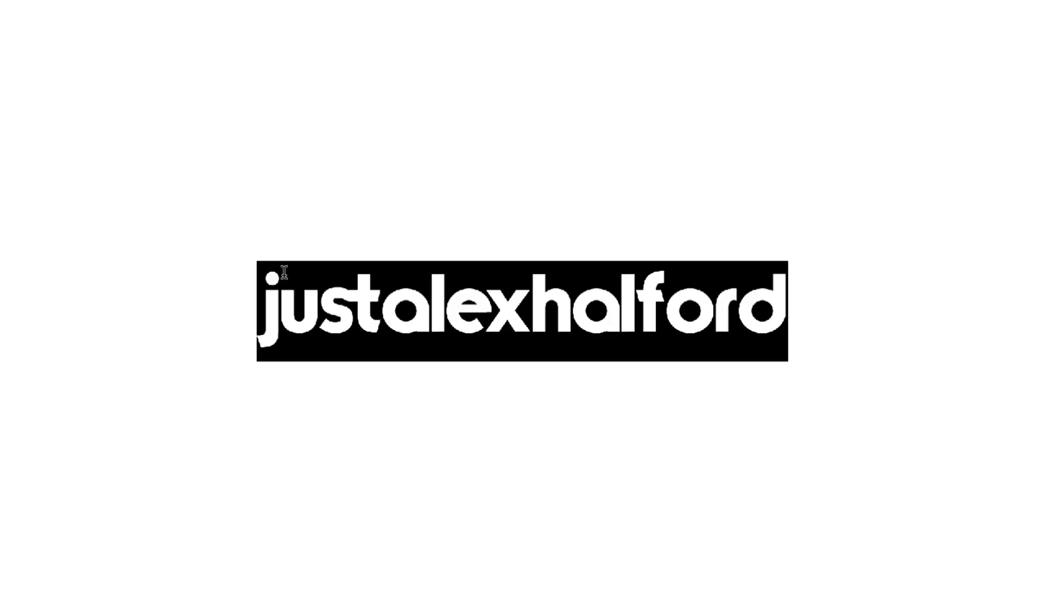
{"action": "left_click", "coordinate": [326, 298]}
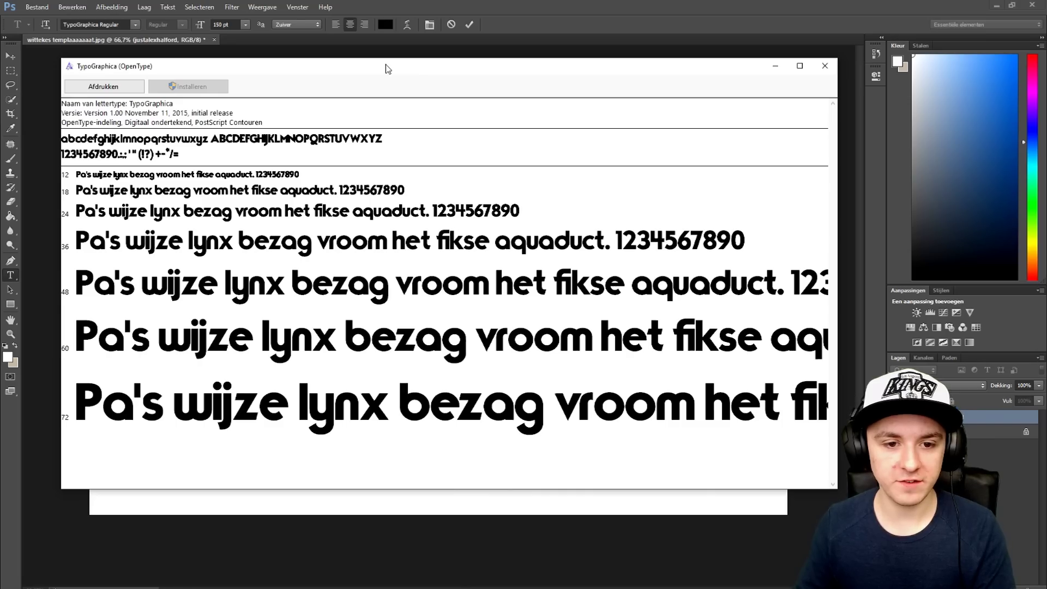
{"action": "left_click_drag", "start_coordinate": [385, 65], "coordinate": [750, 97]}
{"action": "left_click", "coordinate": [353, 312]}
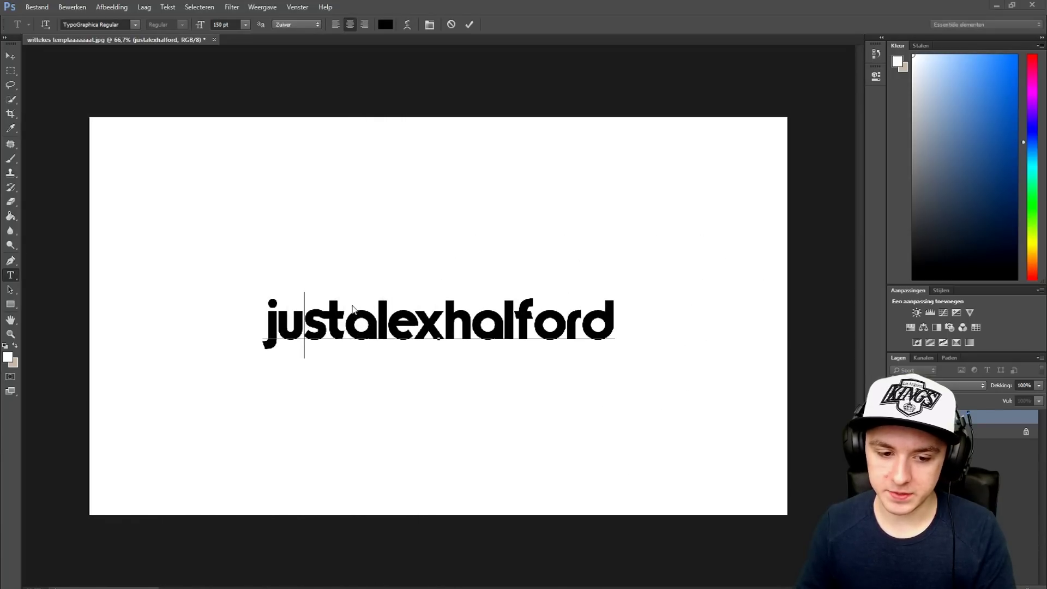
Step: Retype the channel name in capitals and commit the text layer
{"action": "key", "text": "ctrl+a"}
{"action": "type", "text": "JUST"}
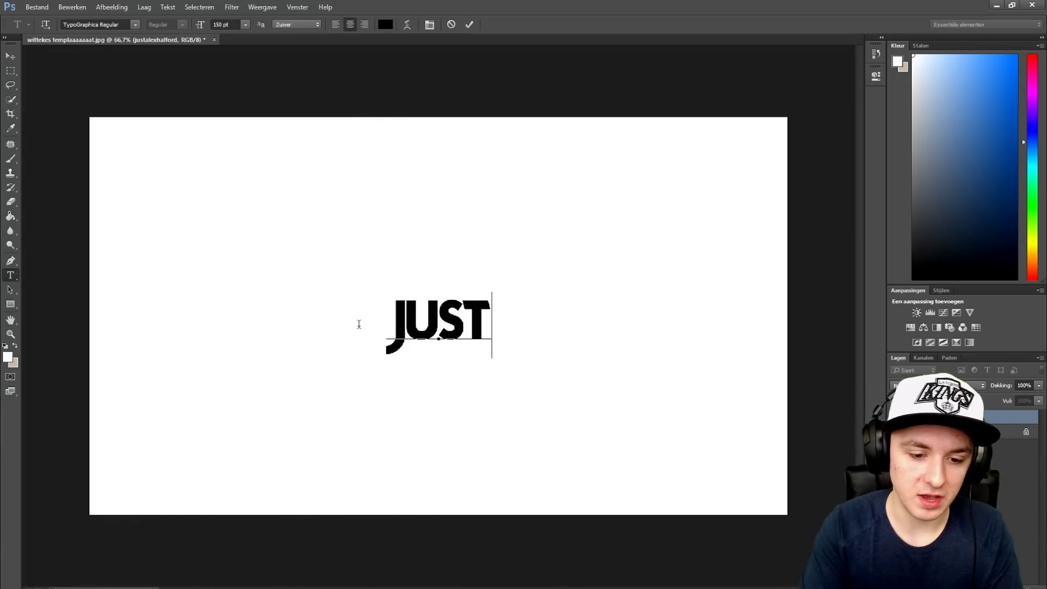
{"action": "type", "text": "ALEXHALFORD"}
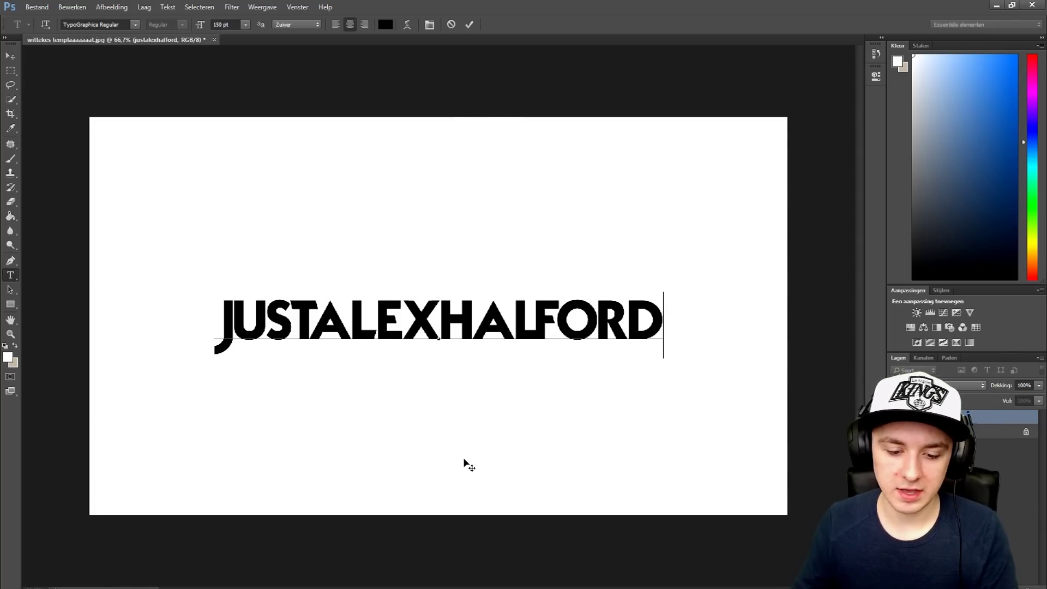
{"action": "key", "text": "alt+Tab"}
{"action": "left_click_drag", "start_coordinate": [731, 96], "coordinate": [888, 64]}
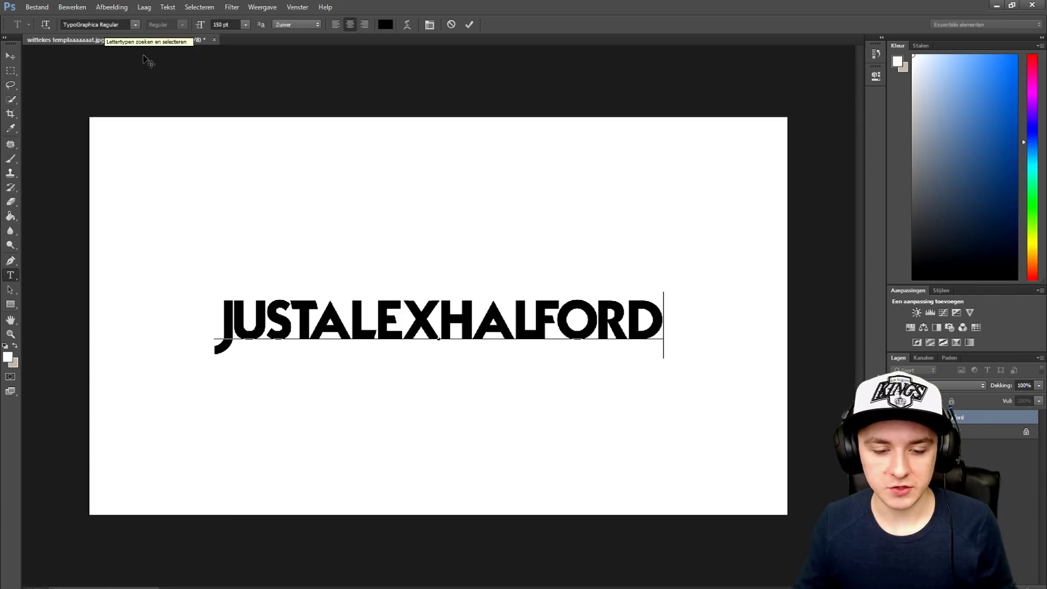
{"action": "left_click", "coordinate": [469, 24]}
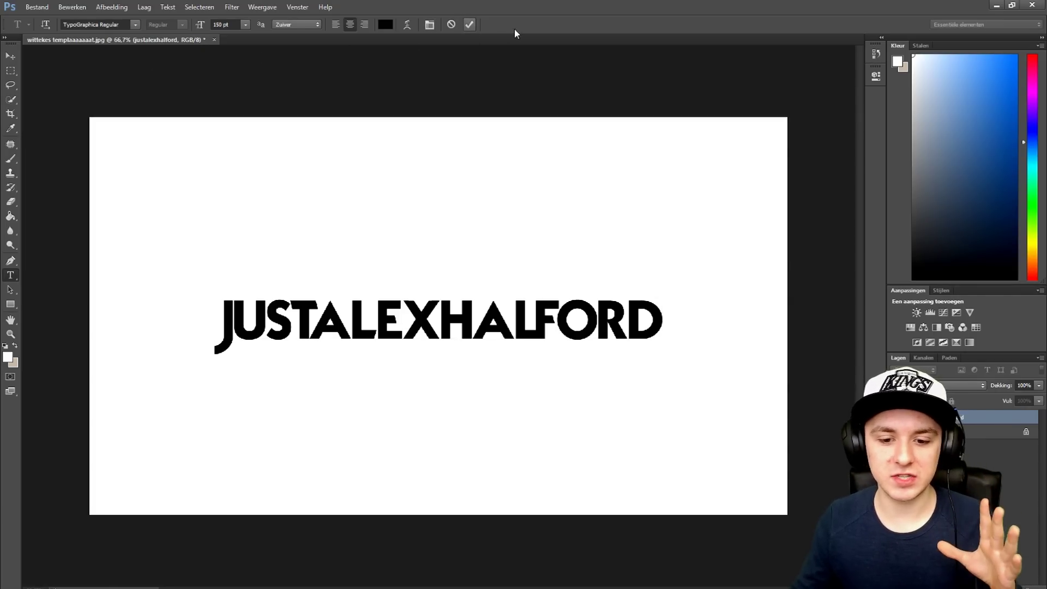